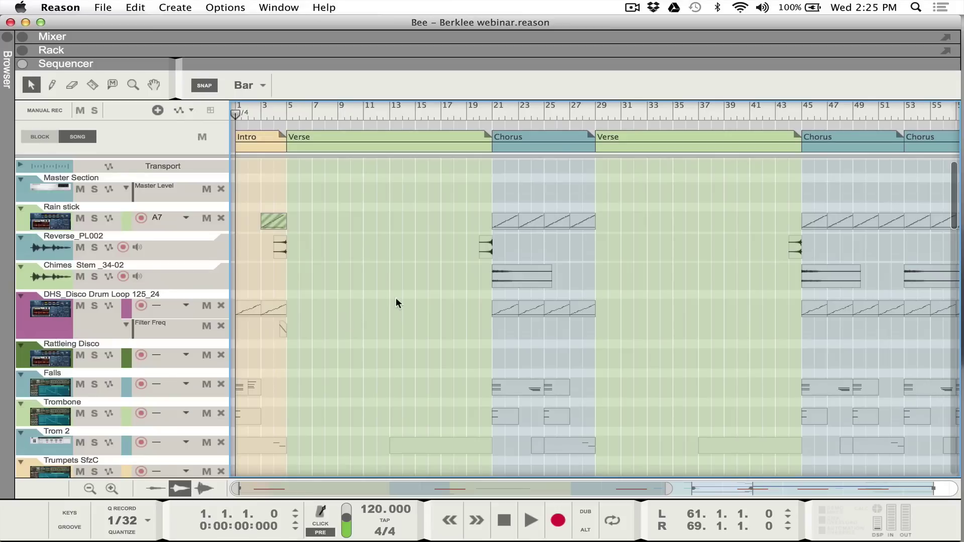
- Play the song from the start, reviewing tracks from Rain stick down to Kong drums
key("space")
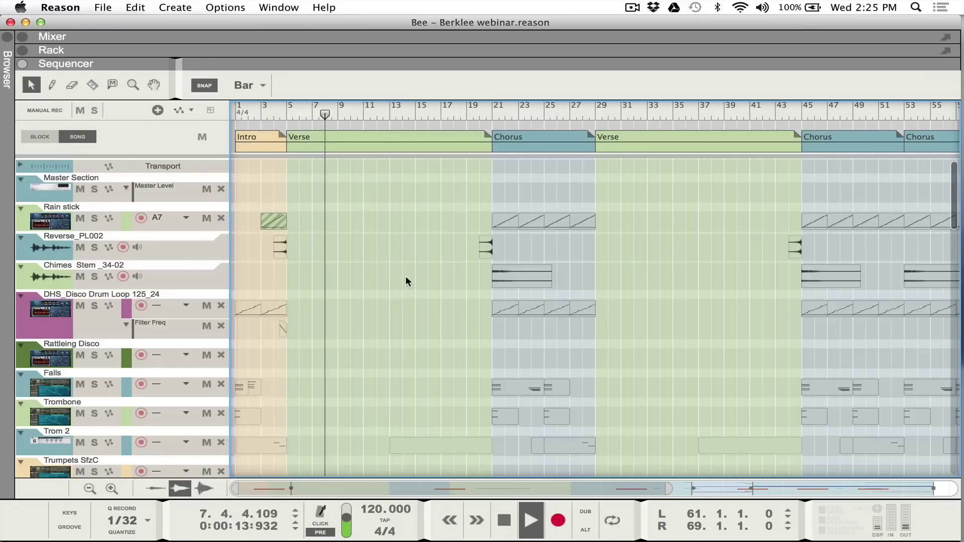
scroll(405, 281, "down", 2)
scroll(405, 281, "down", 2)
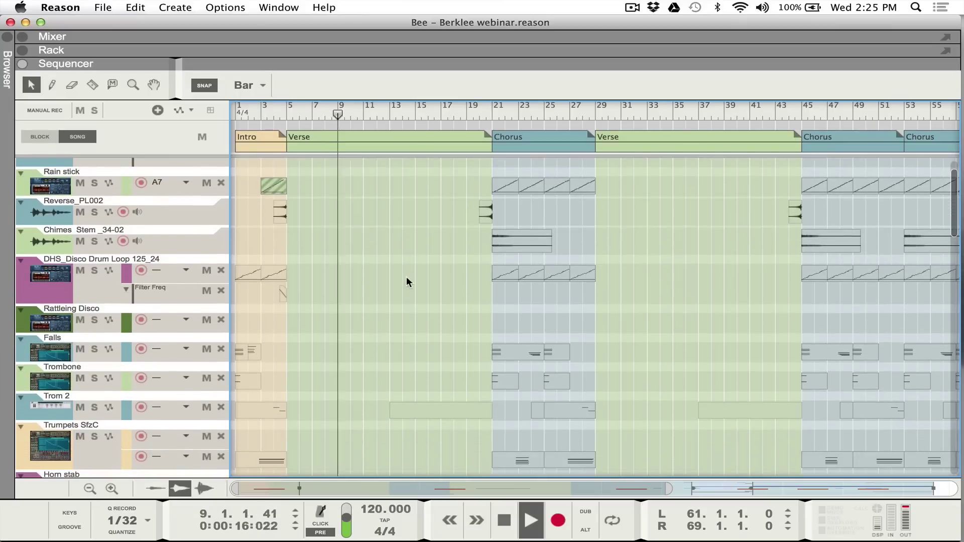
scroll(405, 282, "down", 4)
scroll(405, 284, "down", 2)
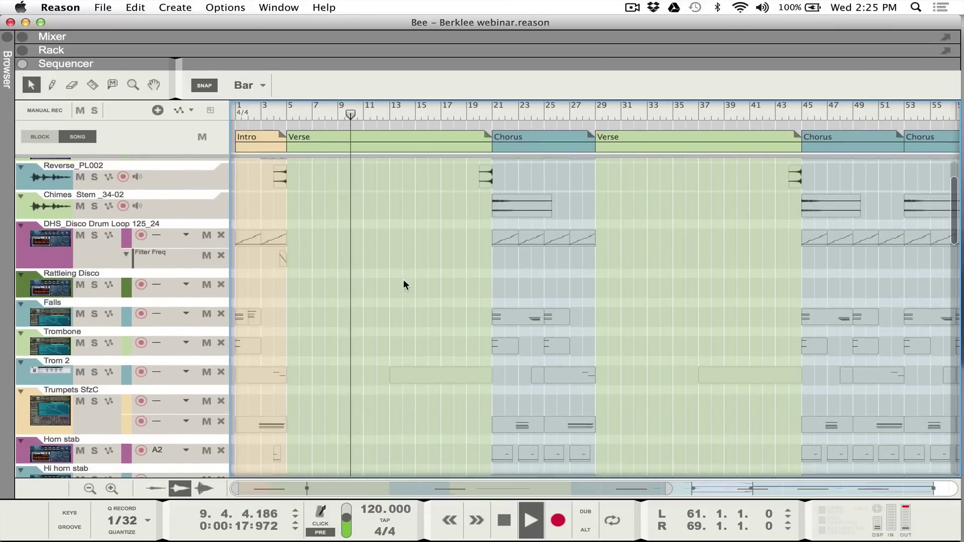
scroll(403, 284, "down", 2)
scroll(403, 284, "down", 4)
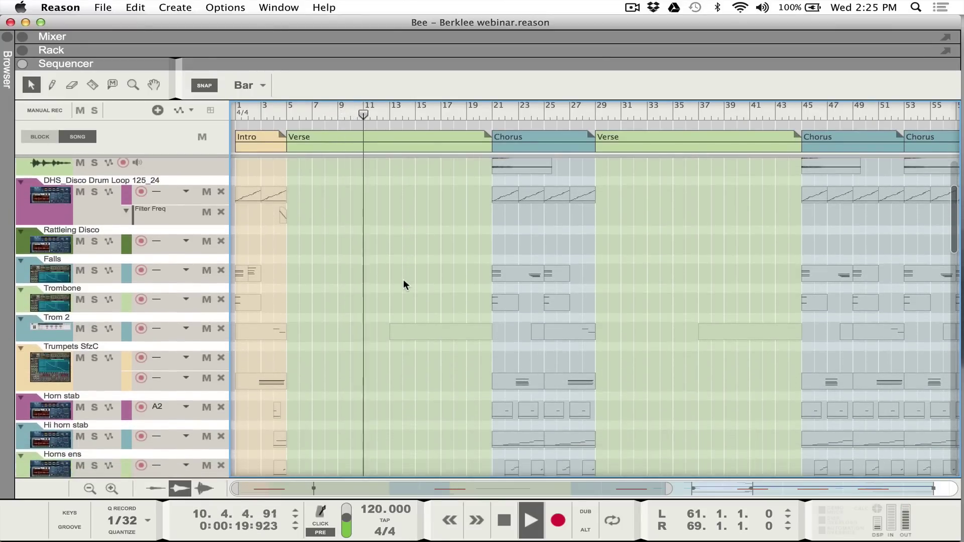
scroll(403, 285, "down", 2)
scroll(402, 285, "down", 5)
scroll(402, 285, "down", 1)
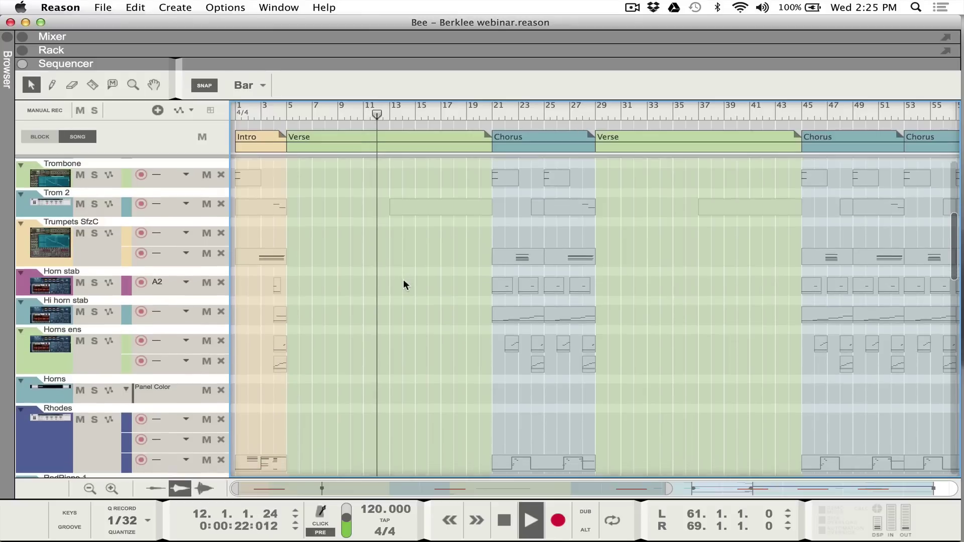
scroll(403, 285, "down", 2)
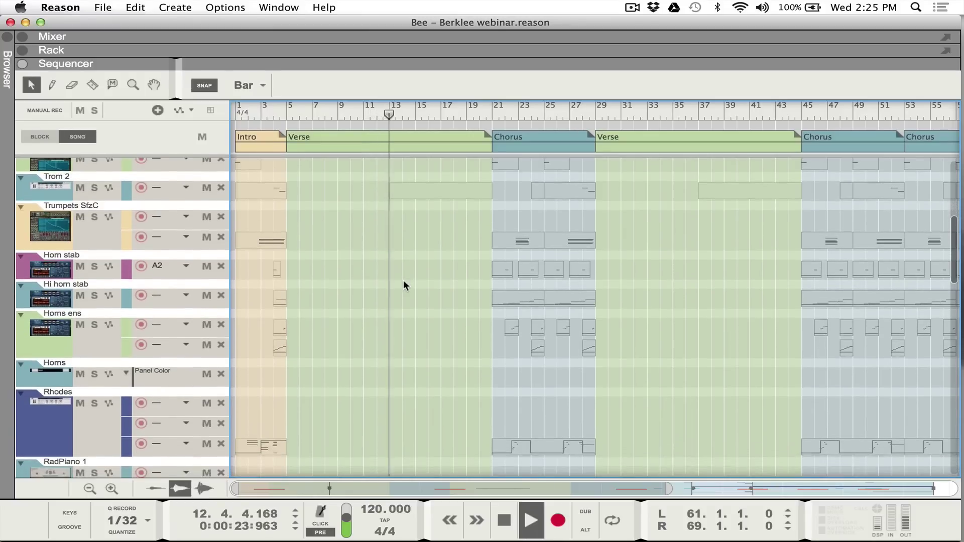
scroll(403, 285, "down", 3)
scroll(403, 284, "down", 1)
scroll(403, 285, "down", 2)
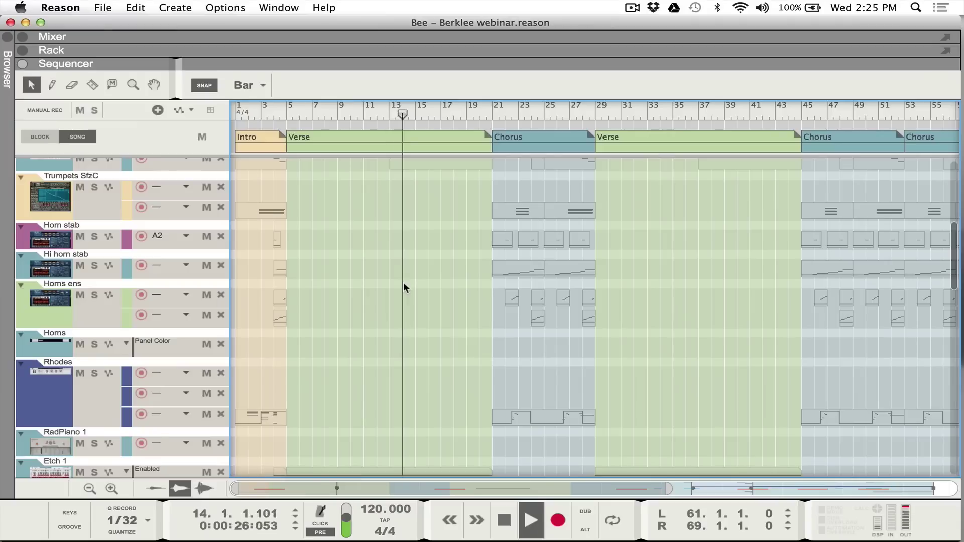
scroll(403, 285, "down", 2)
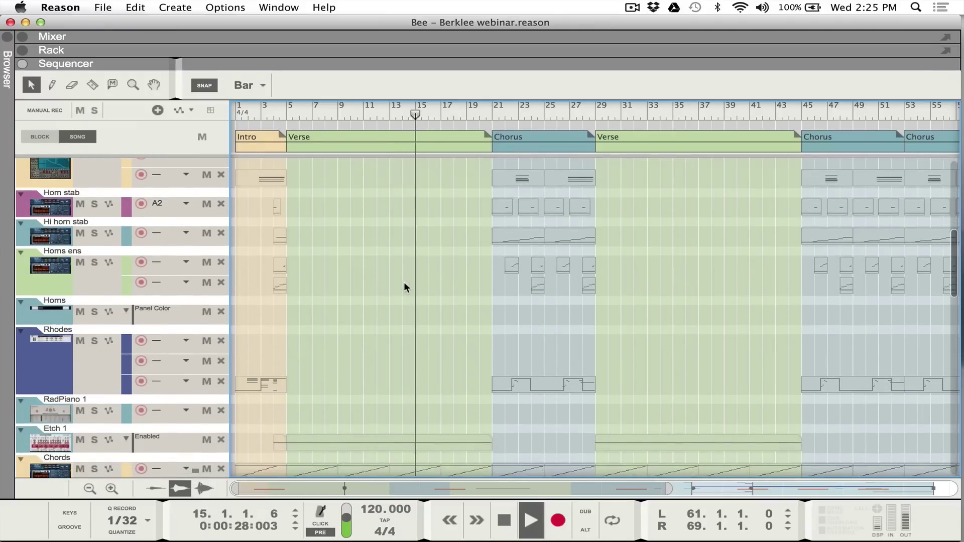
scroll(403, 286, "down", 2)
scroll(404, 288, "down", 2)
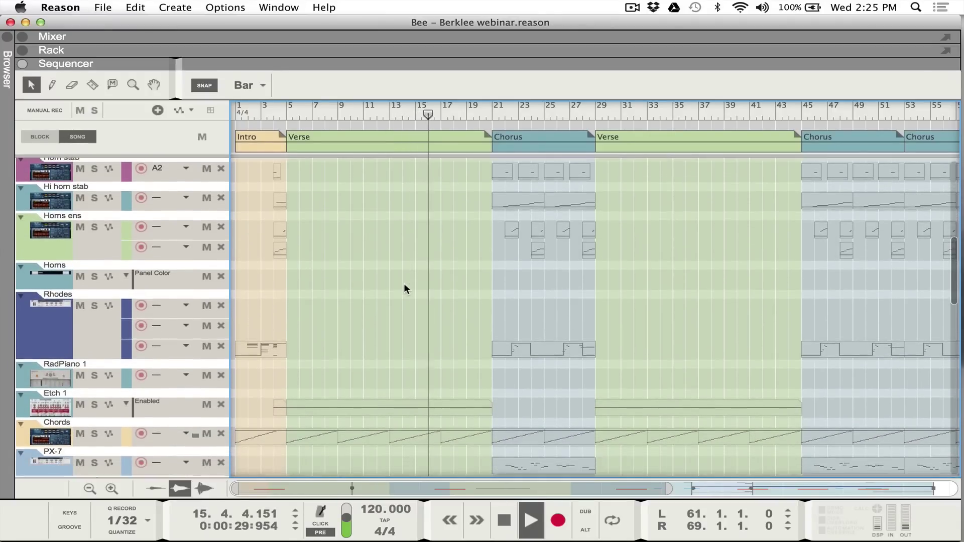
scroll(405, 289, "down", 1)
scroll(405, 288, "down", 5)
scroll(404, 288, "down", 2)
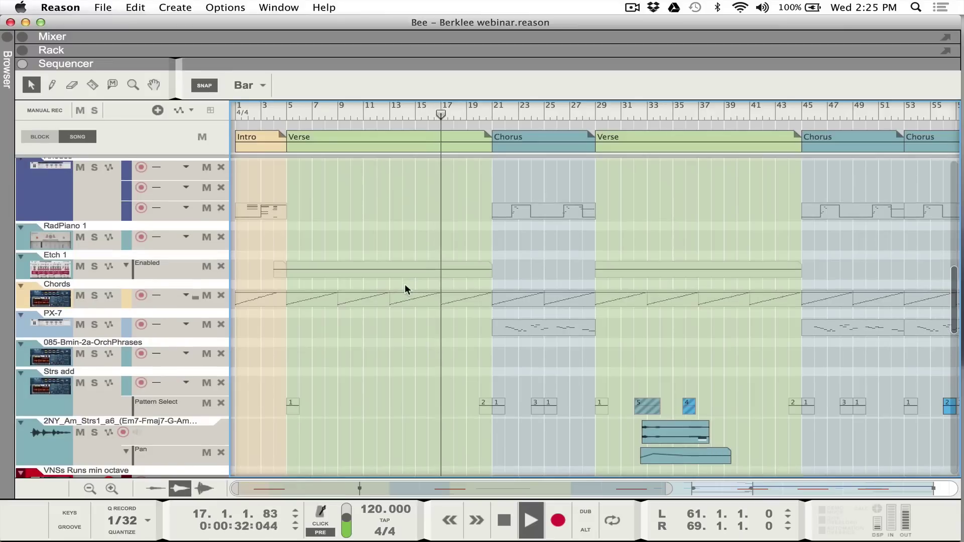
scroll(404, 288, "down", 2)
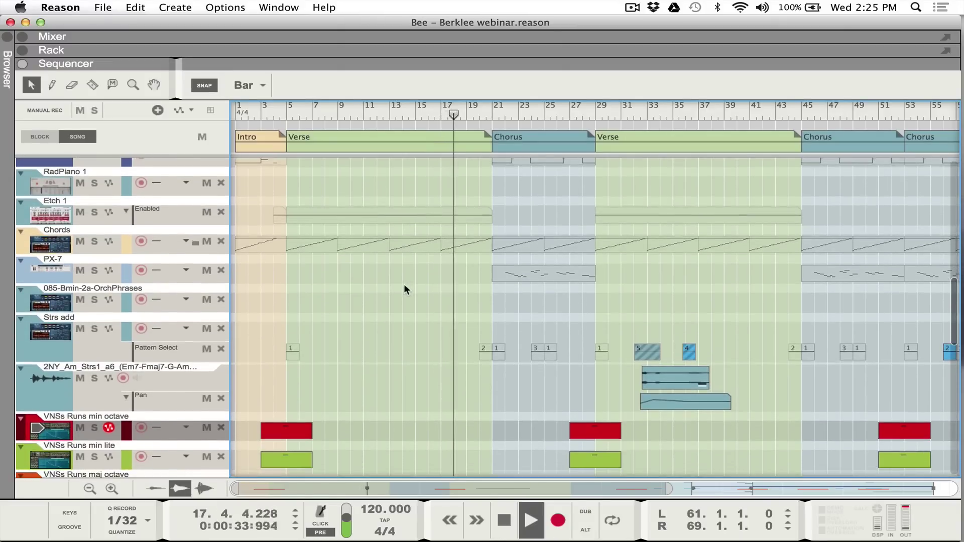
scroll(404, 288, "down", 2)
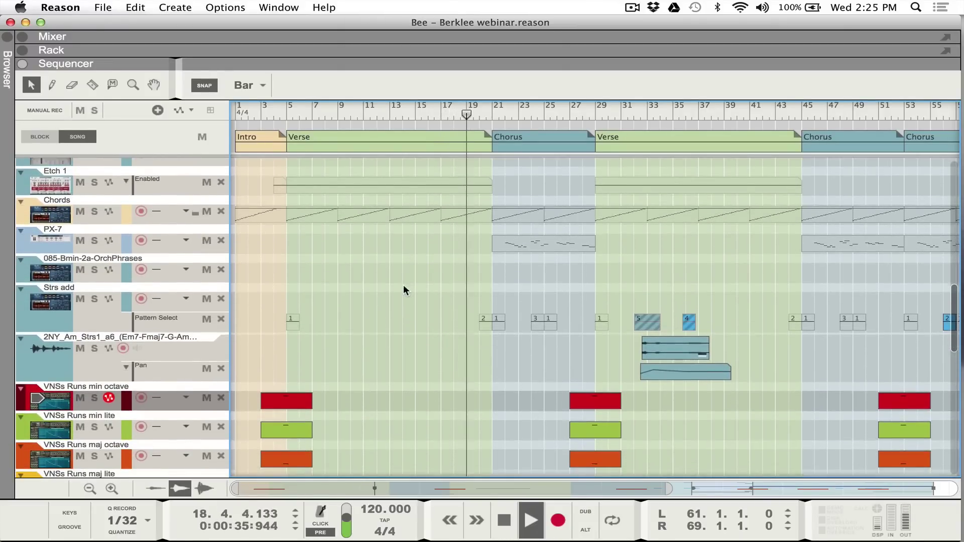
scroll(404, 288, "down", 2)
scroll(403, 290, "down", 1)
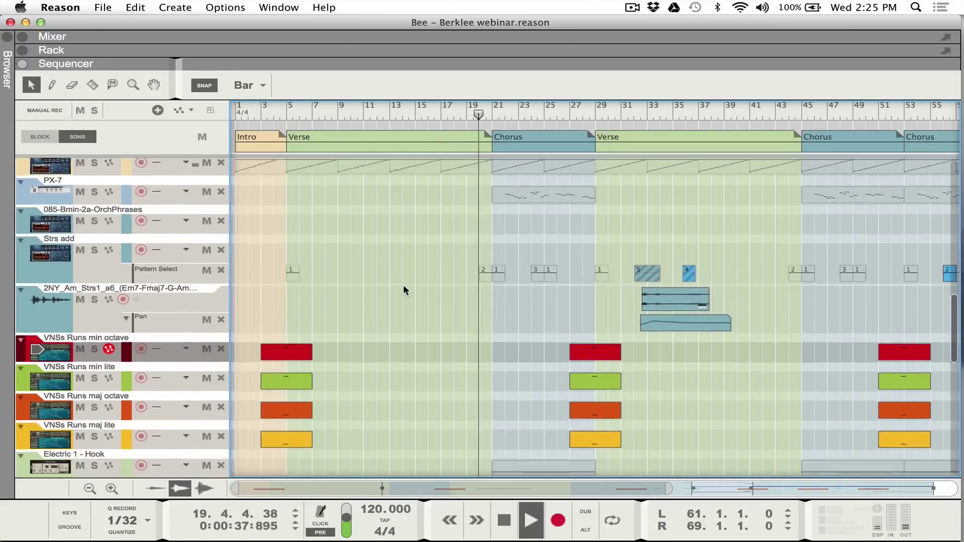
scroll(403, 290, "down", 2)
scroll(403, 290, "down", 5)
scroll(403, 290, "down", 2)
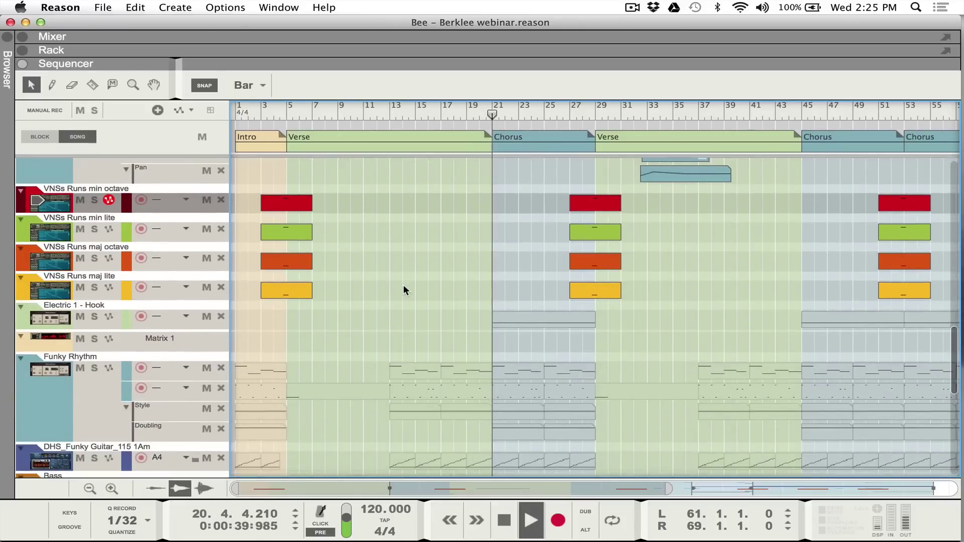
scroll(403, 291, "down", 1)
scroll(403, 290, "down", 4)
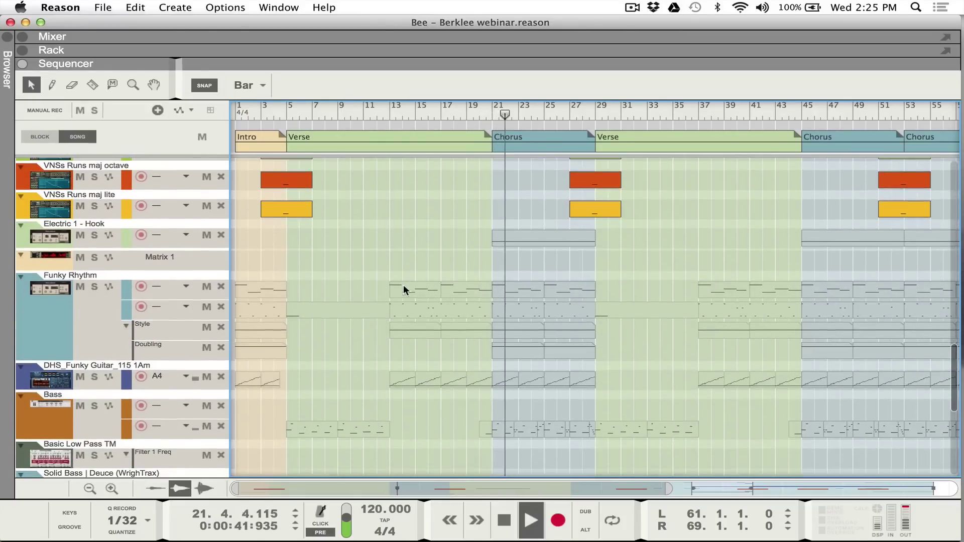
scroll(403, 290, "down", 1)
scroll(402, 290, "down", 1)
scroll(403, 289, "down", 1)
scroll(403, 290, "down", 1)
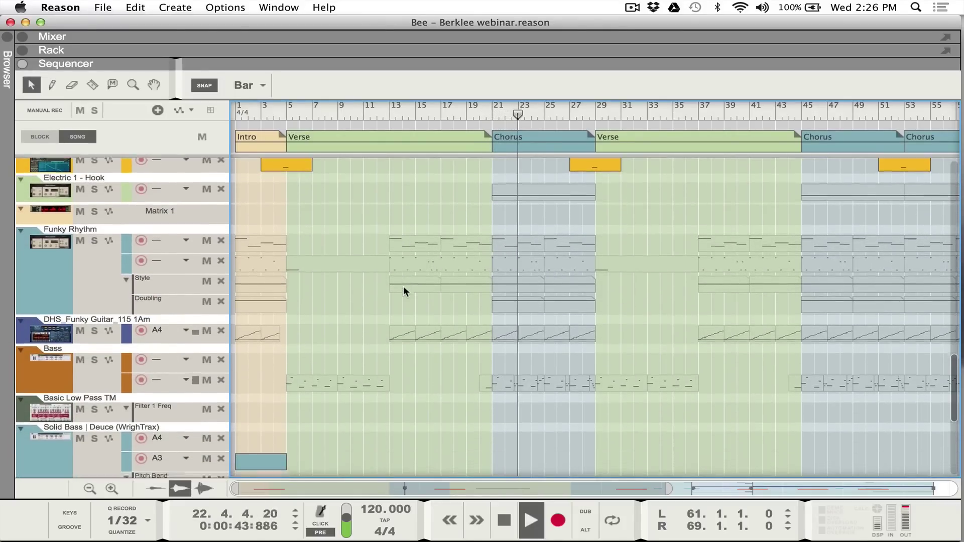
scroll(403, 291, "down", 2)
scroll(403, 290, "down", 1)
scroll(404, 293, "down", 2)
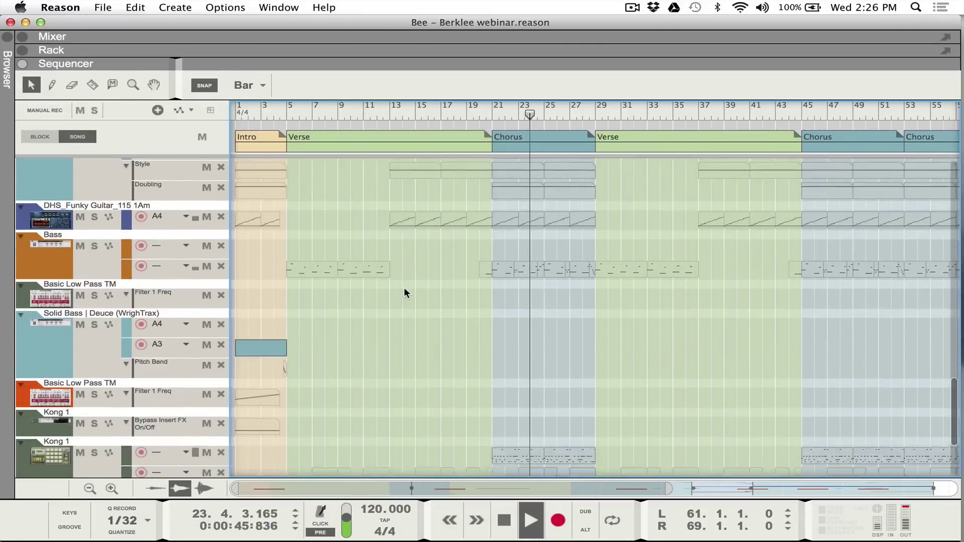
scroll(403, 293, "down", 2)
scroll(404, 292, "down", 2)
scroll(404, 293, "down", 5)
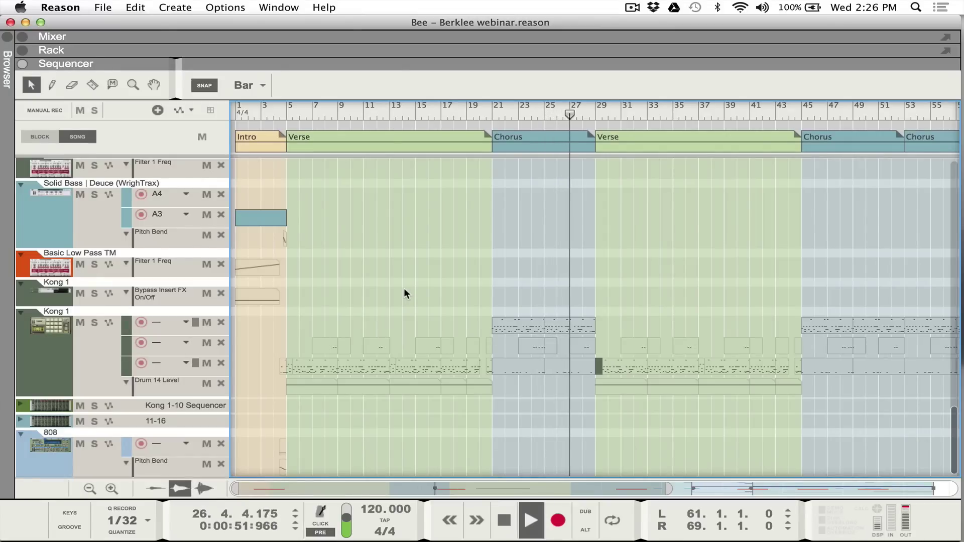
scroll(403, 294, "up", 1)
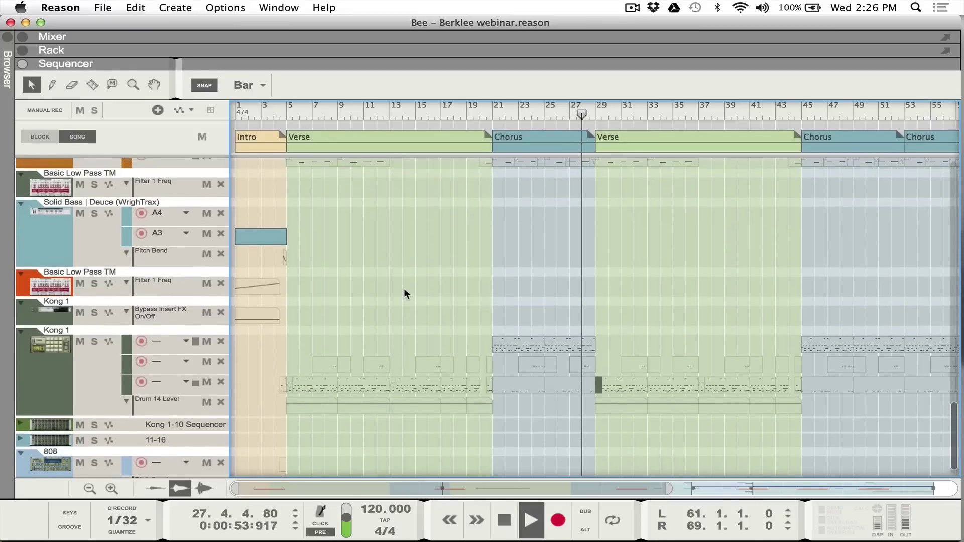
scroll(404, 294, "up", 1)
scroll(404, 294, "up", 1)
scroll(404, 294, "up", 2)
scroll(404, 293, "up", 1)
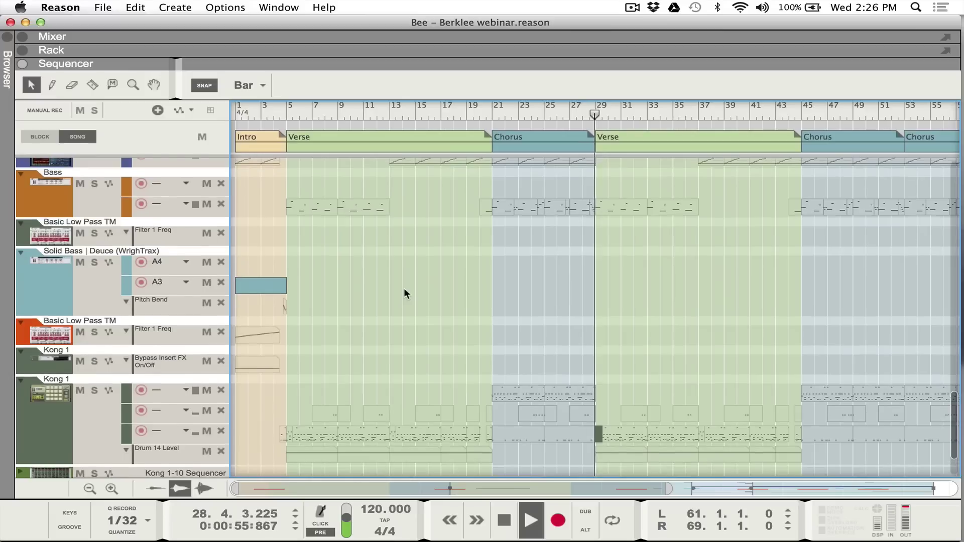
scroll(404, 293, "up", 1)
scroll(404, 294, "up", 1)
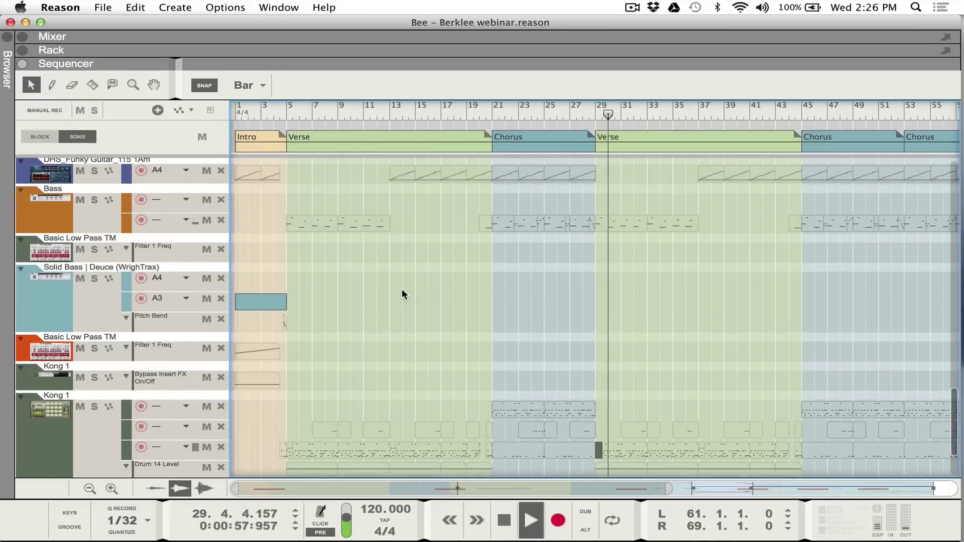
- Stop playback around bar 30 in the second verse
key("space")
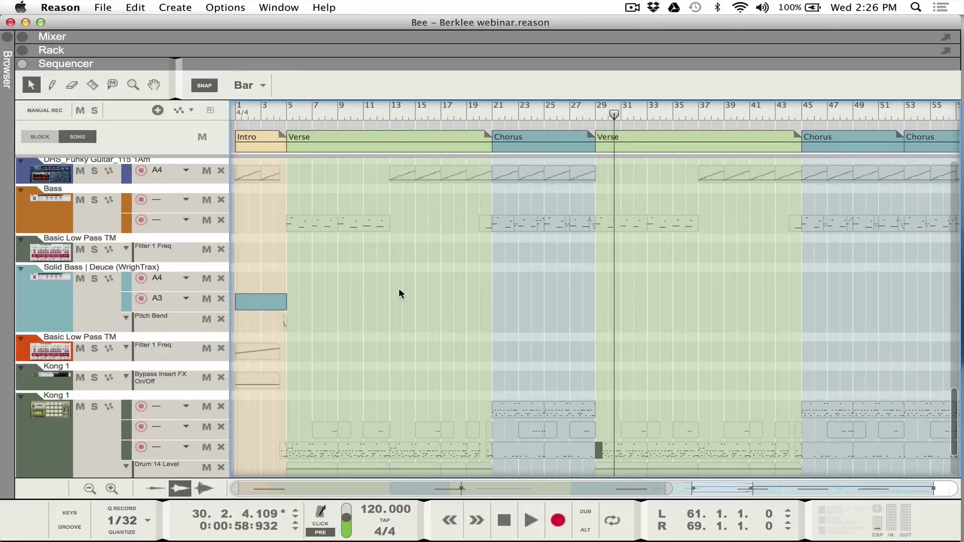
scroll(399, 288, "down", 1)
scroll(391, 273, "up", 10)
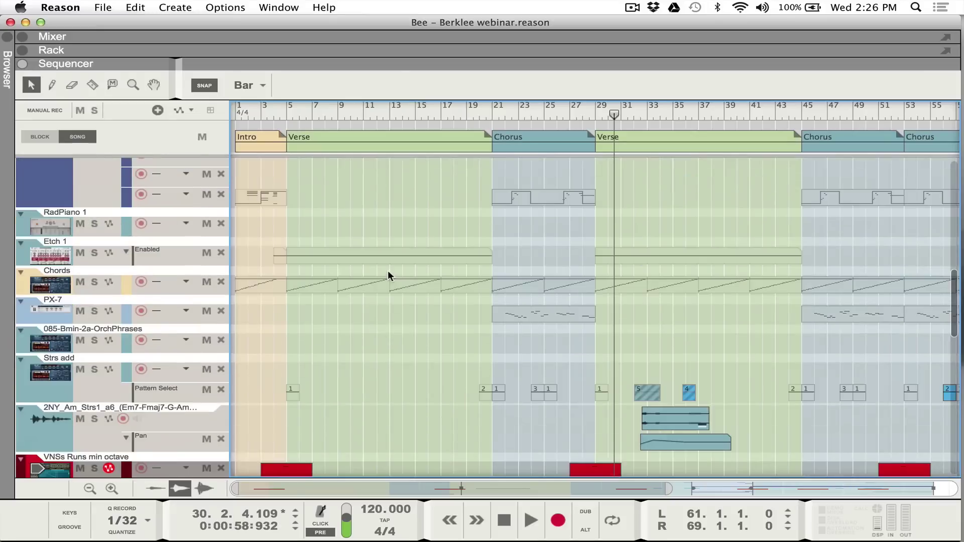
scroll(388, 271, "up", 5)
scroll(387, 273, "up", 3)
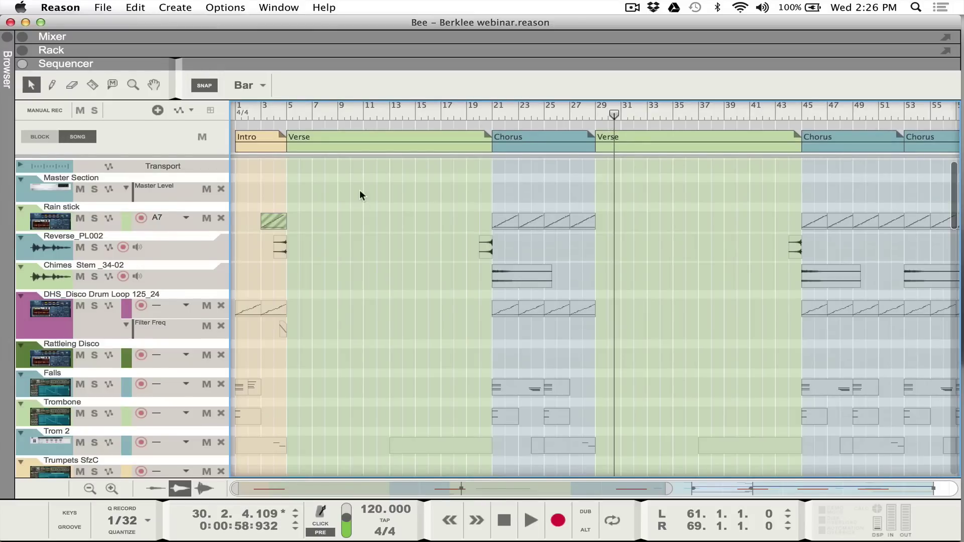
scroll(400, 206, "down", 5)
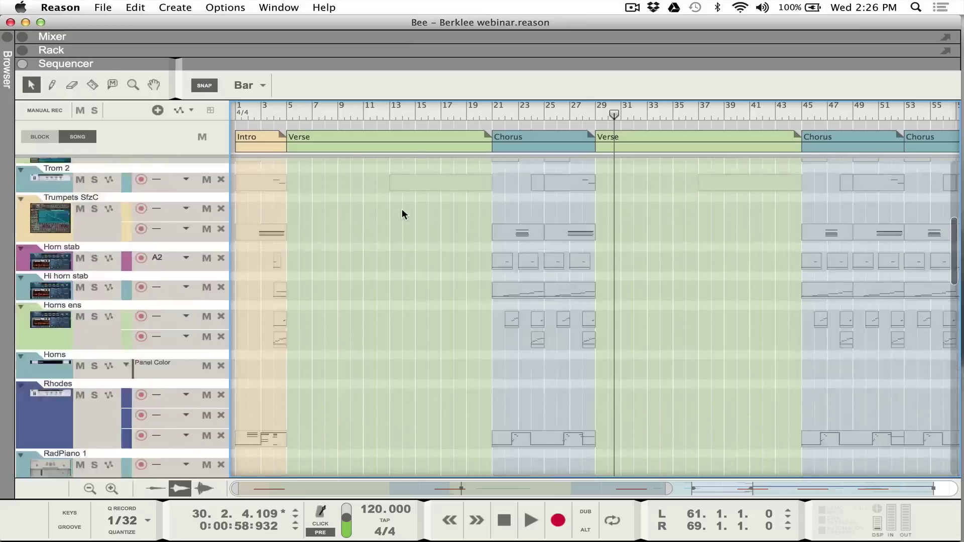
scroll(401, 208, "down", 5)
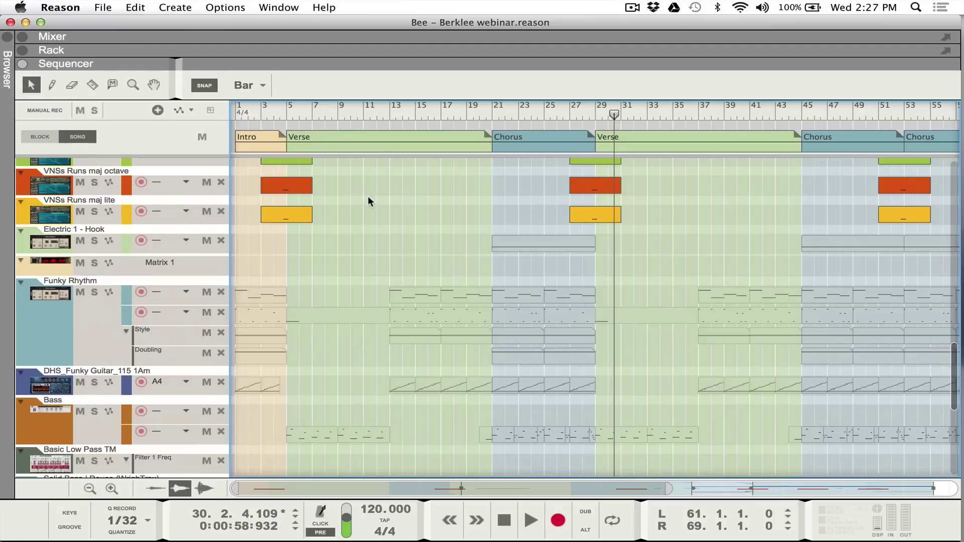
scroll(368, 201, "down", 2)
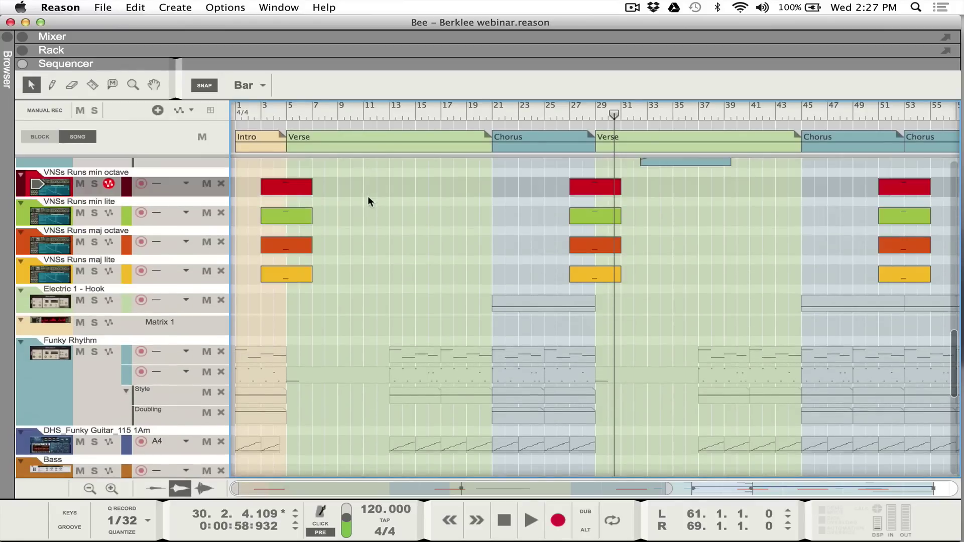